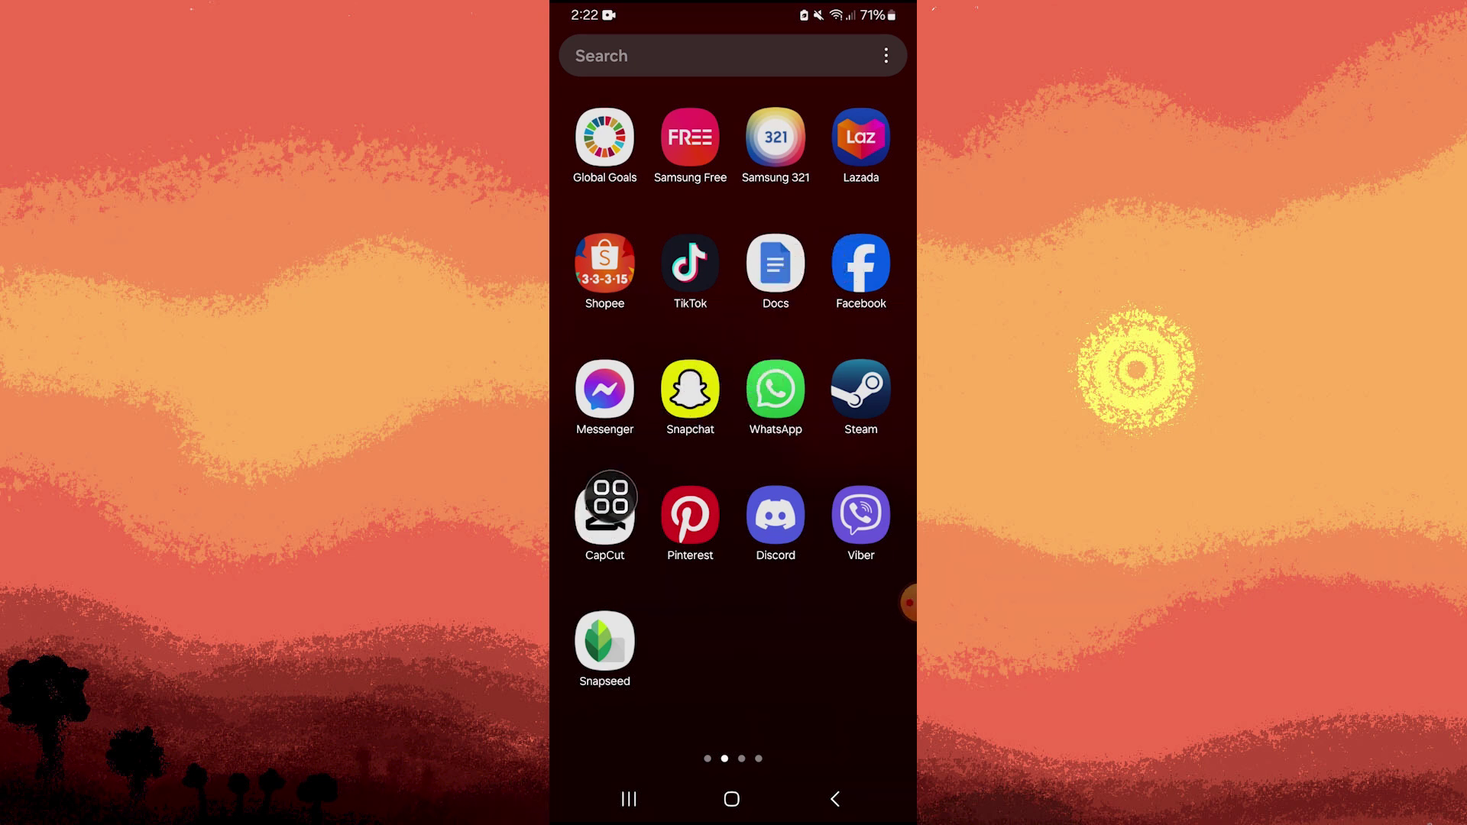
# Launch CapCut and start a new project with the blue-sky cloud video clip
pyautogui.click(607, 510)
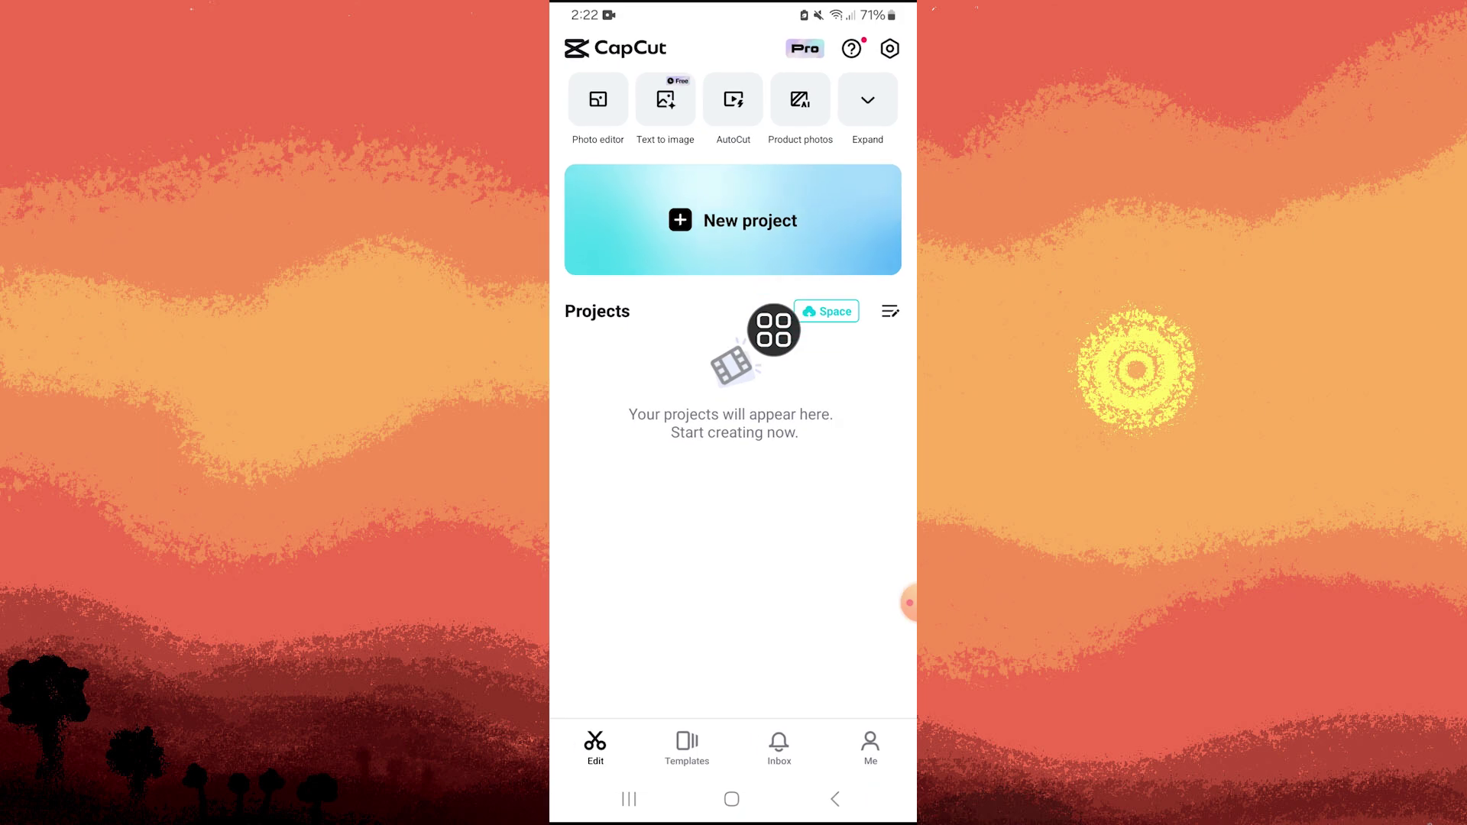
pyautogui.click(776, 219)
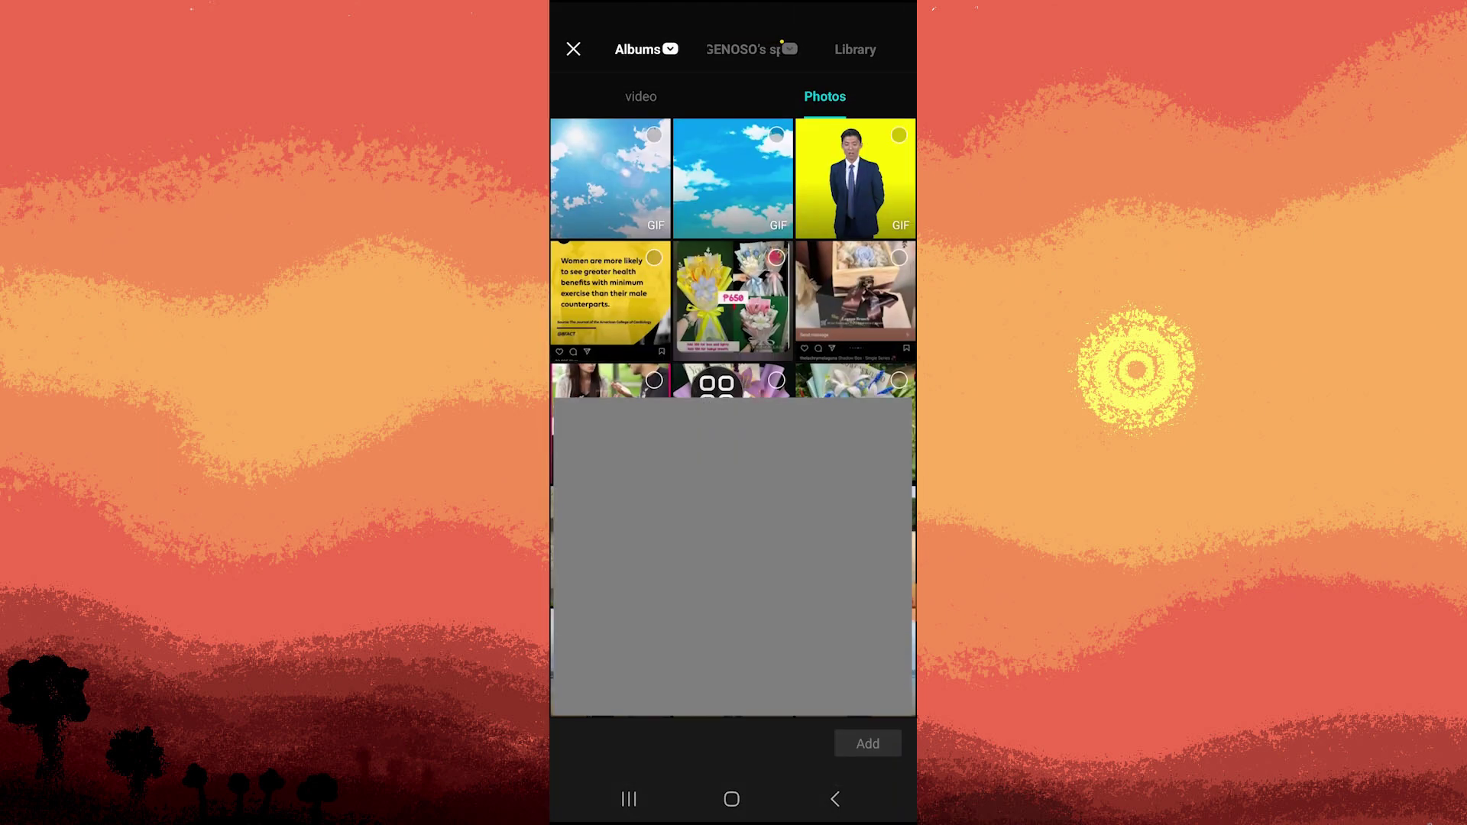
pyautogui.click(656, 115)
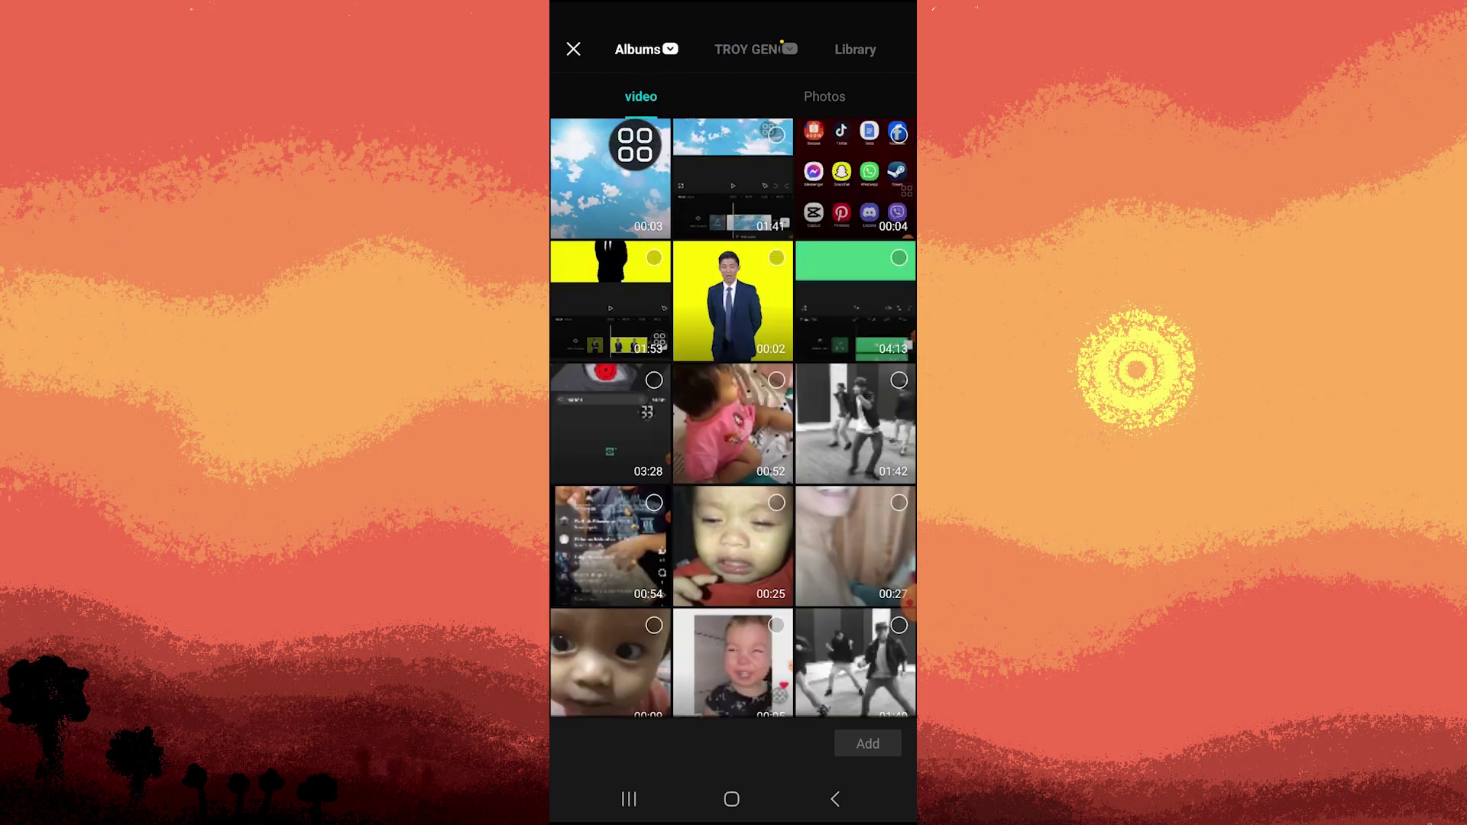
pyautogui.click(610, 178)
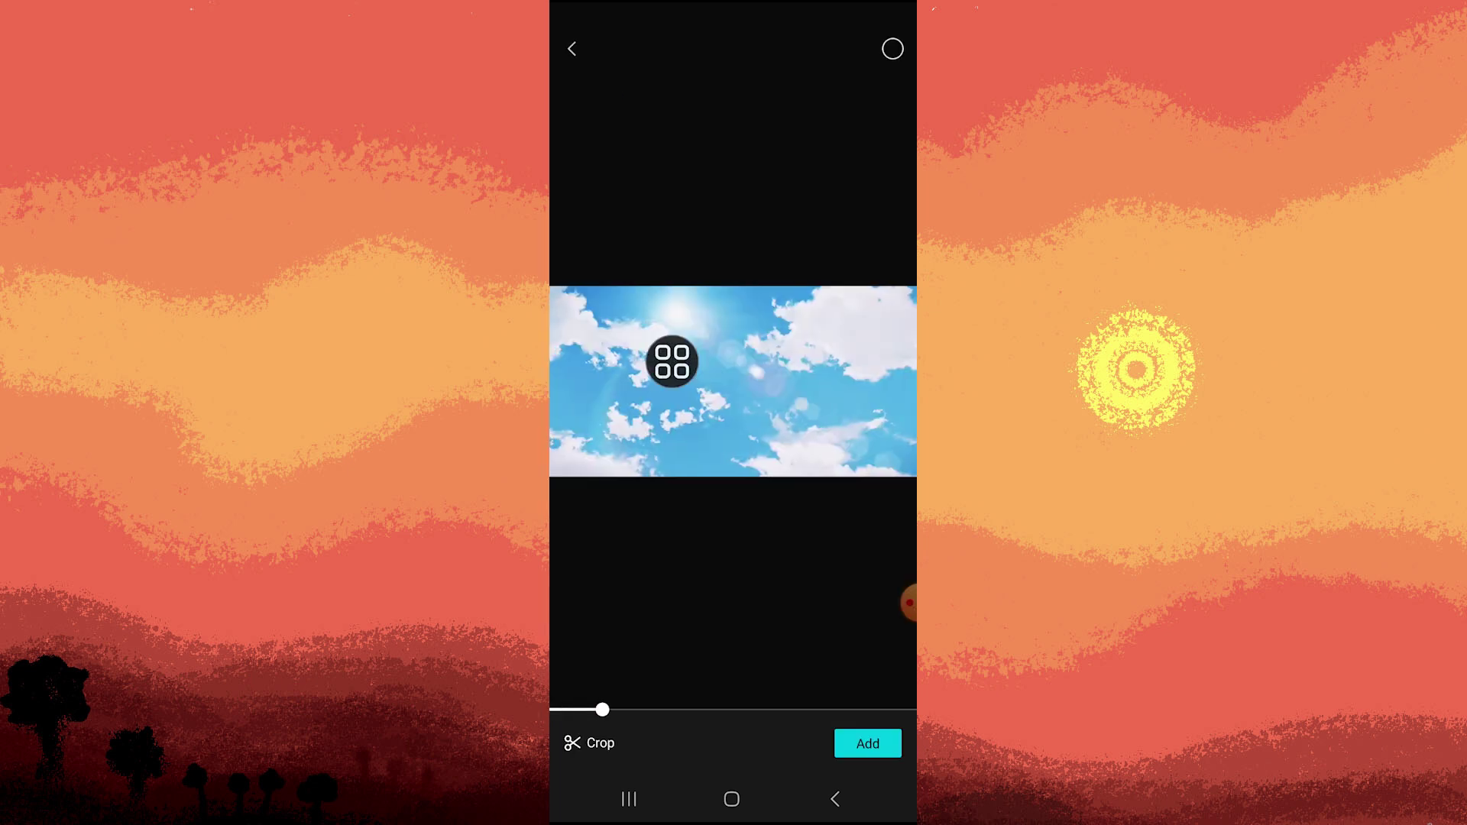
pyautogui.click(867, 743)
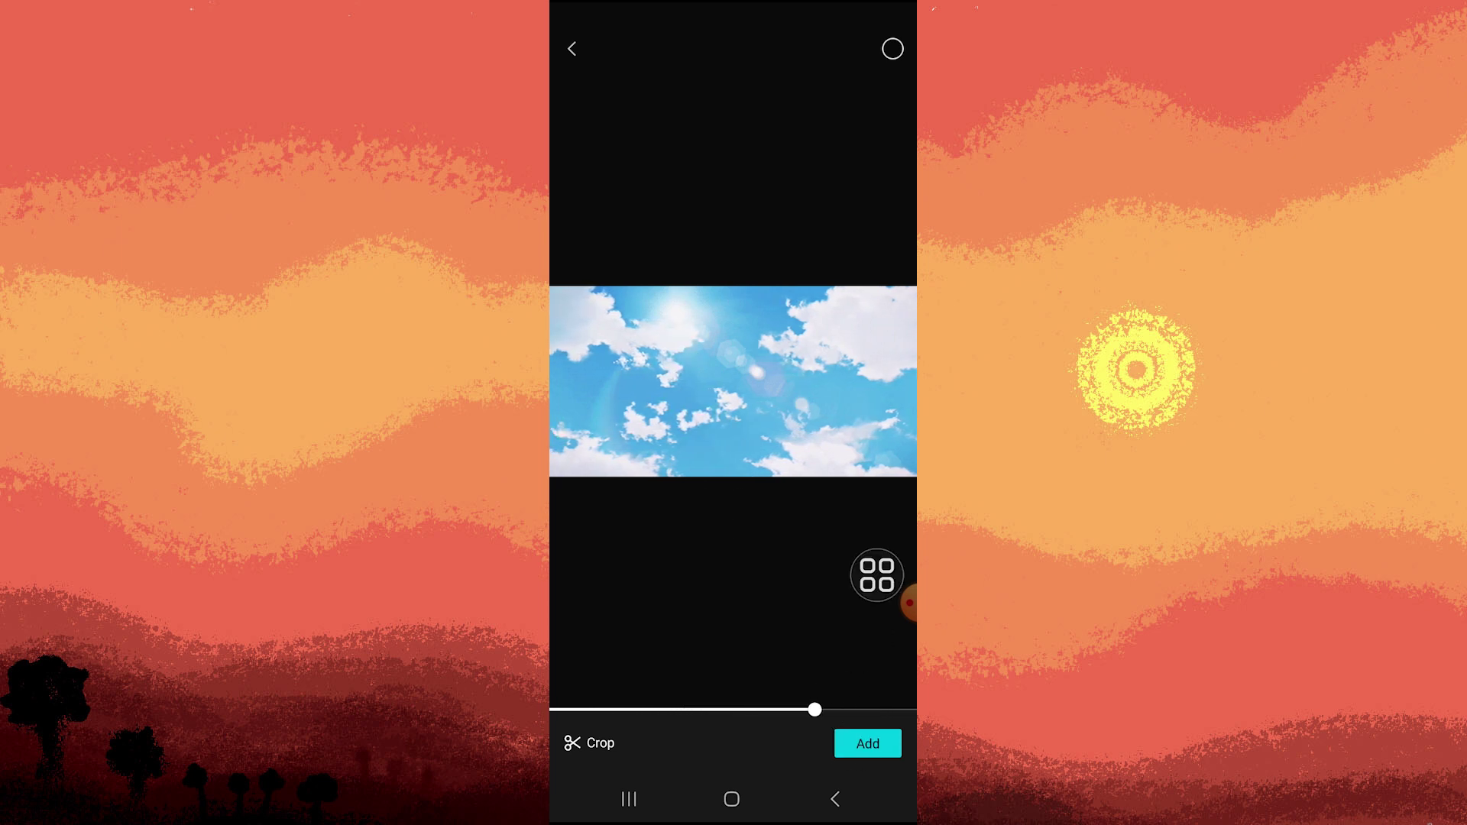
pyautogui.click(867, 743)
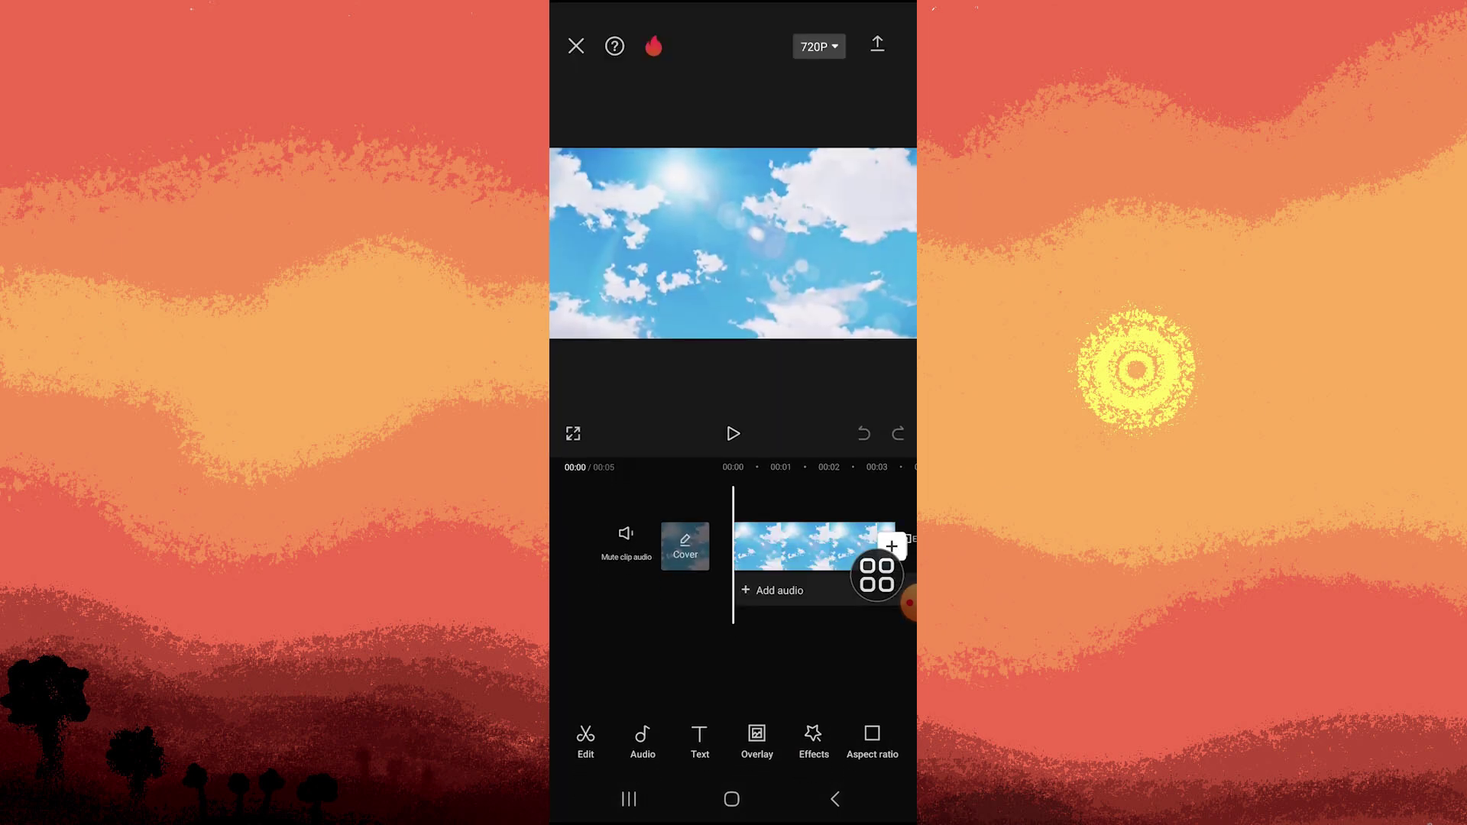
pyautogui.hscroll(3, 734, 743)
pyautogui.hscroll(-3, 734, 744)
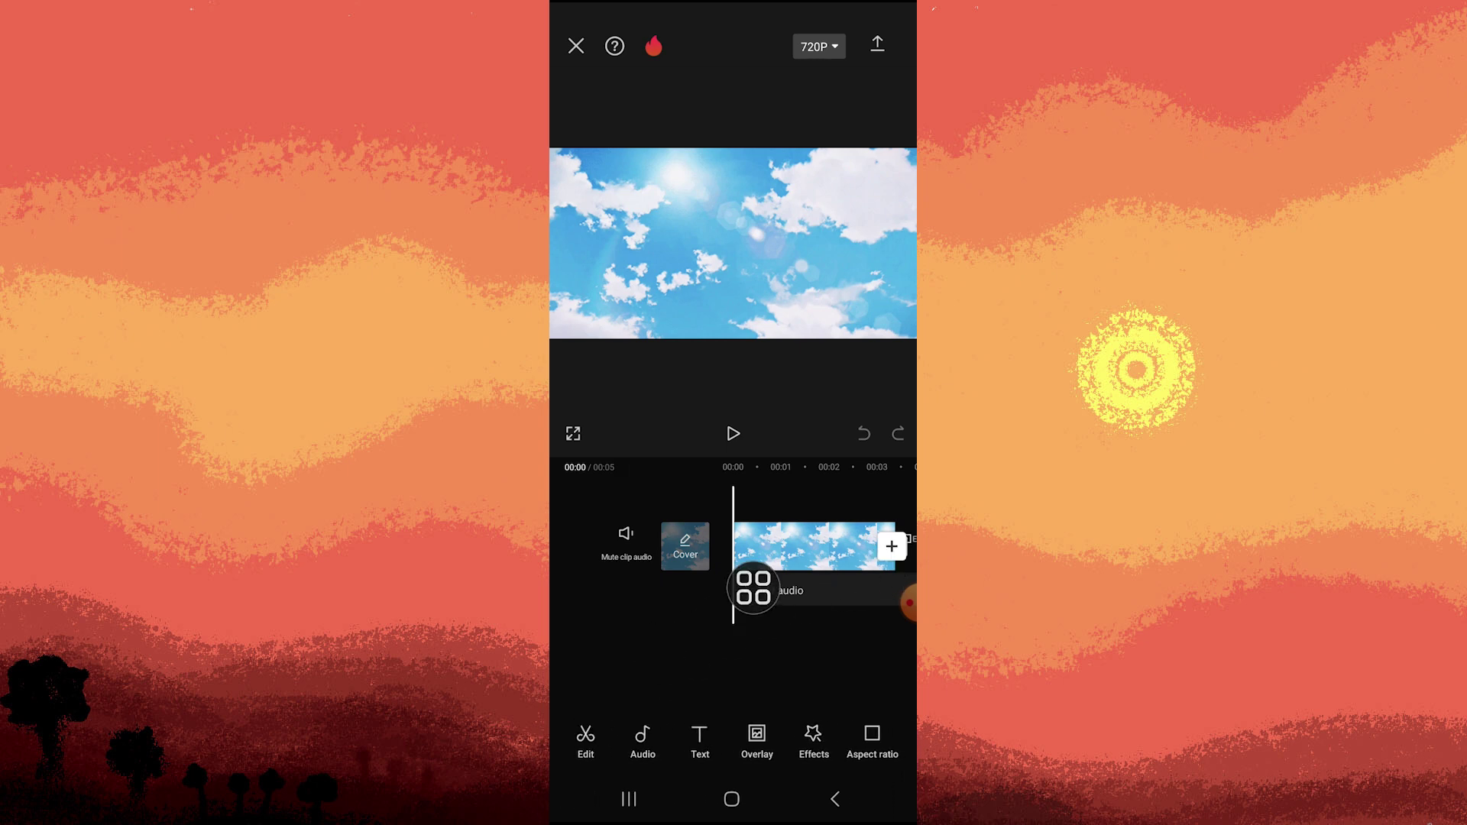
# Open the sky clip's Remove BG chroma key settings
pyautogui.click(780, 562)
pyautogui.hscroll(5, 733, 742)
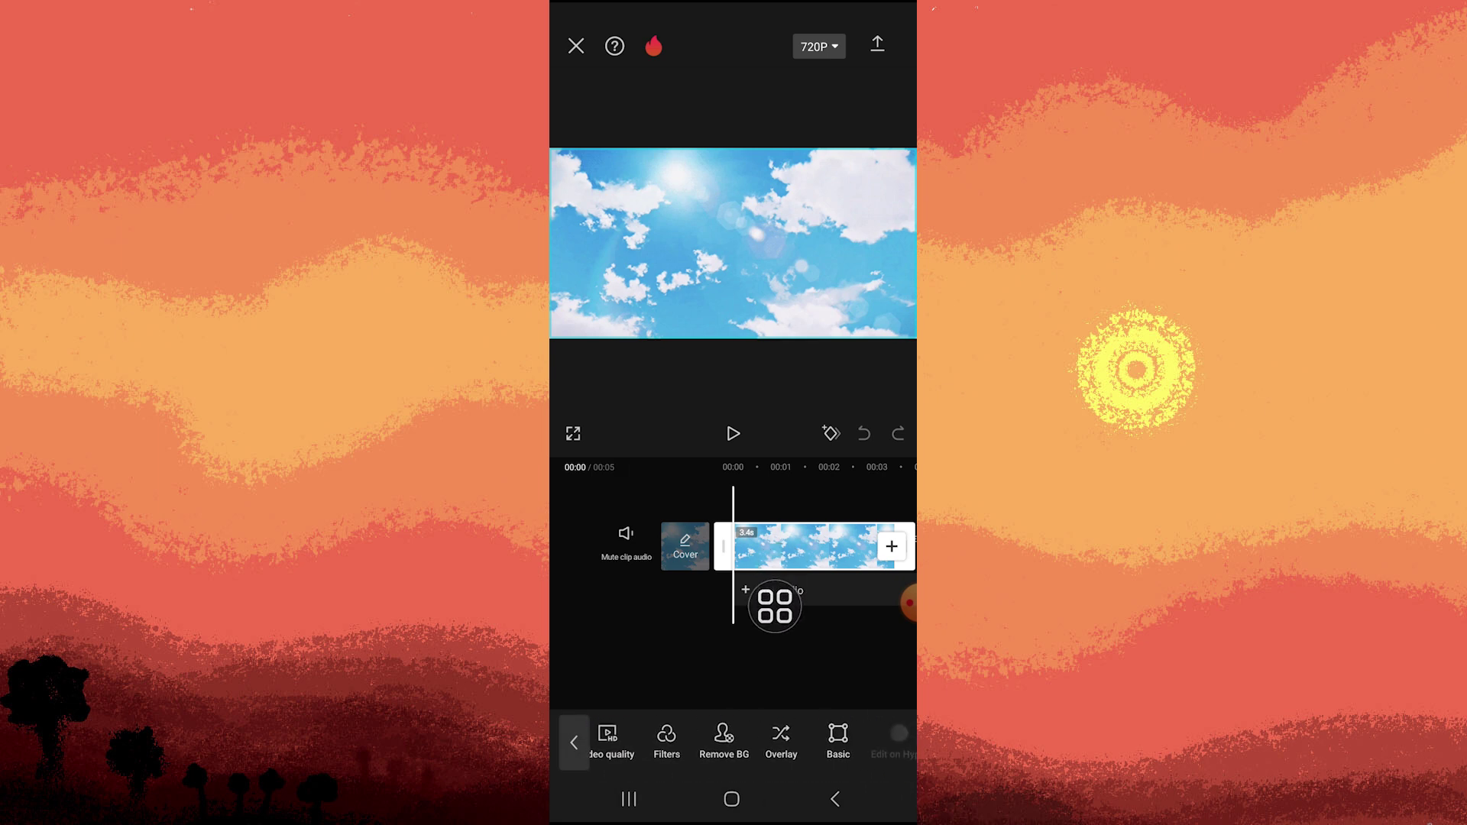
pyautogui.click(721, 722)
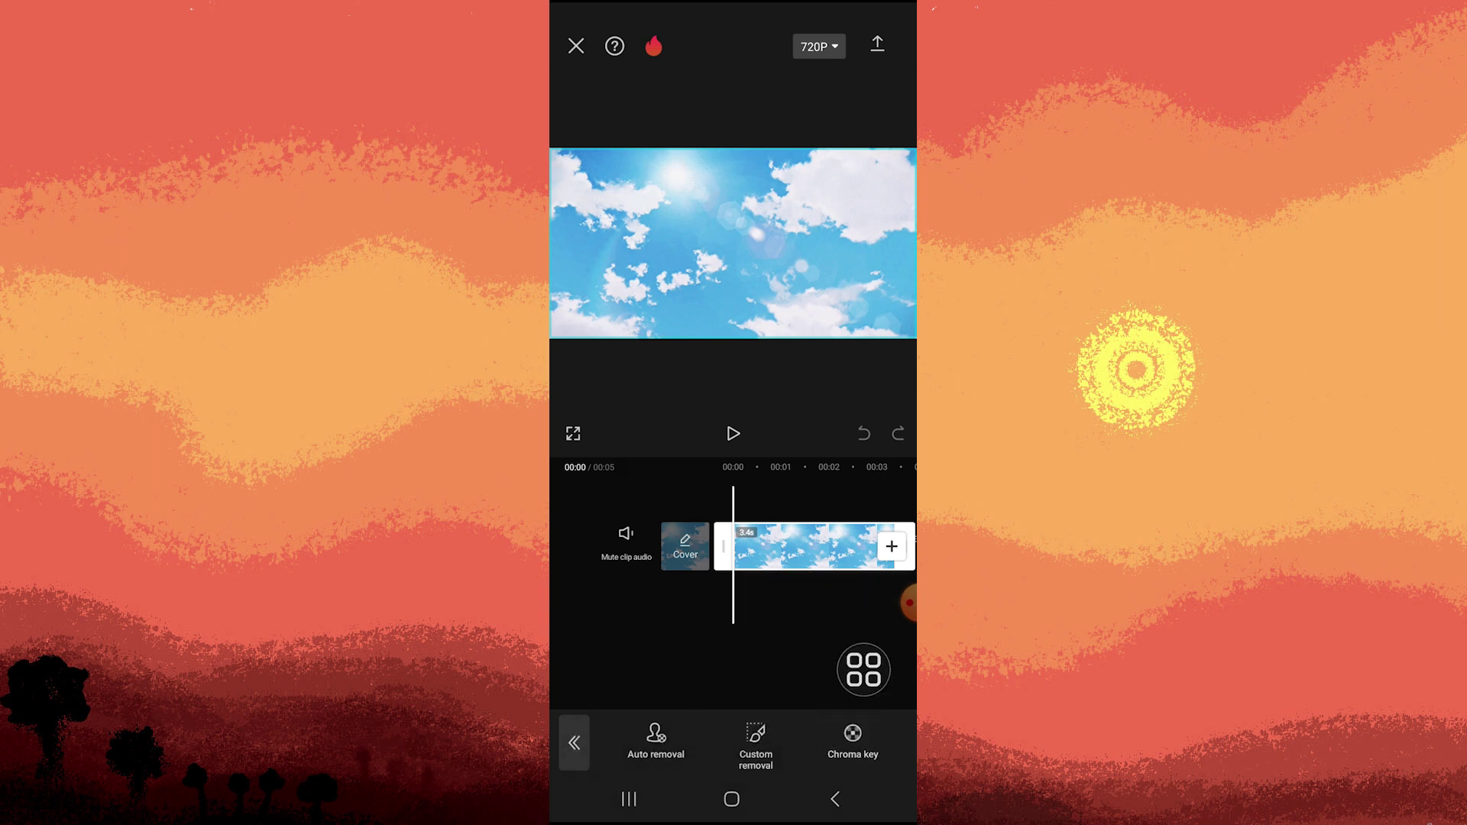
pyautogui.click(853, 739)
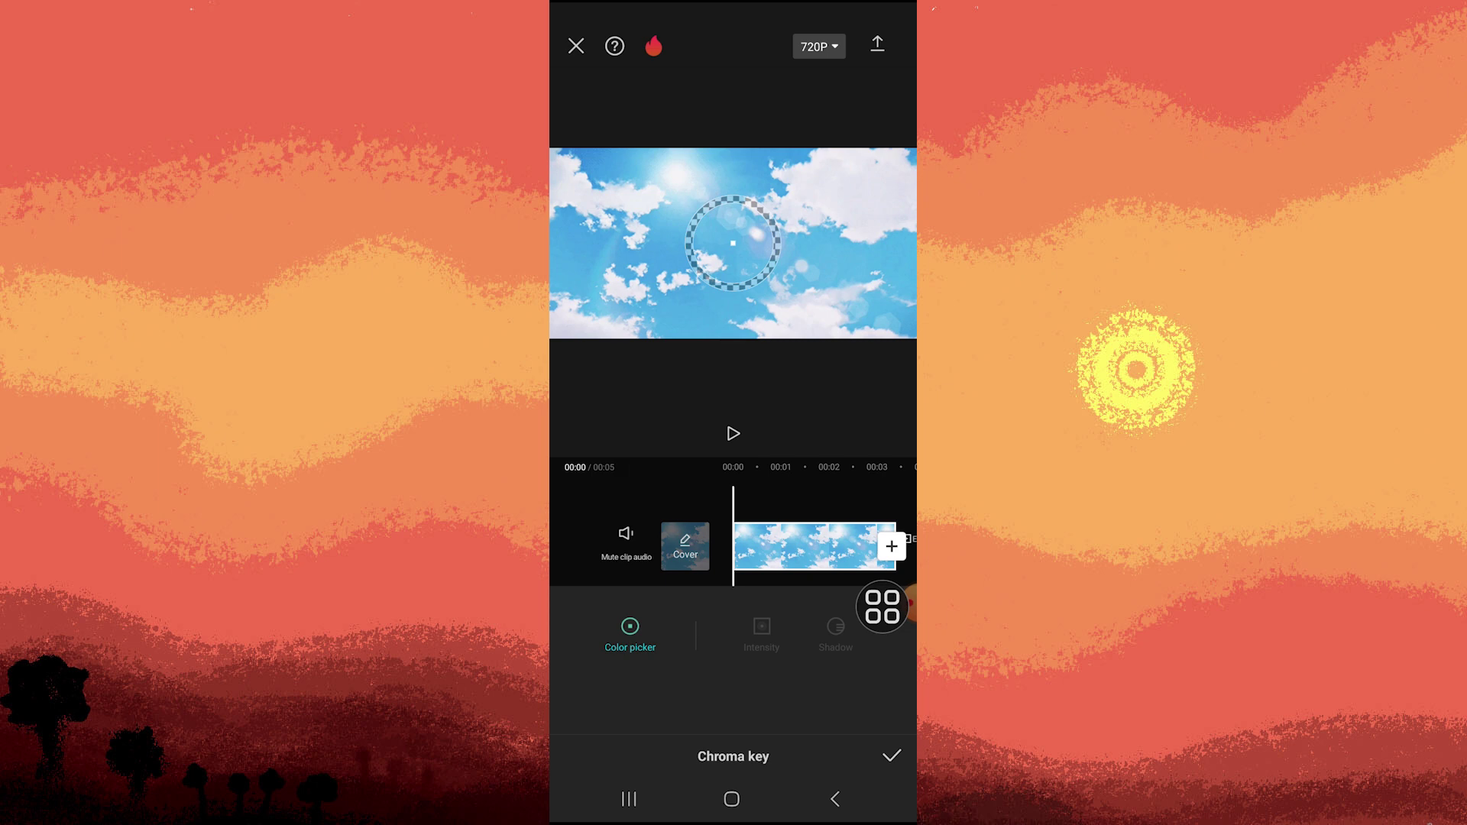
# Pick the blue sky colour with the chroma key picker and set intensity to 18
pyautogui.moveTo(732, 243); pyautogui.dragTo(697, 301)
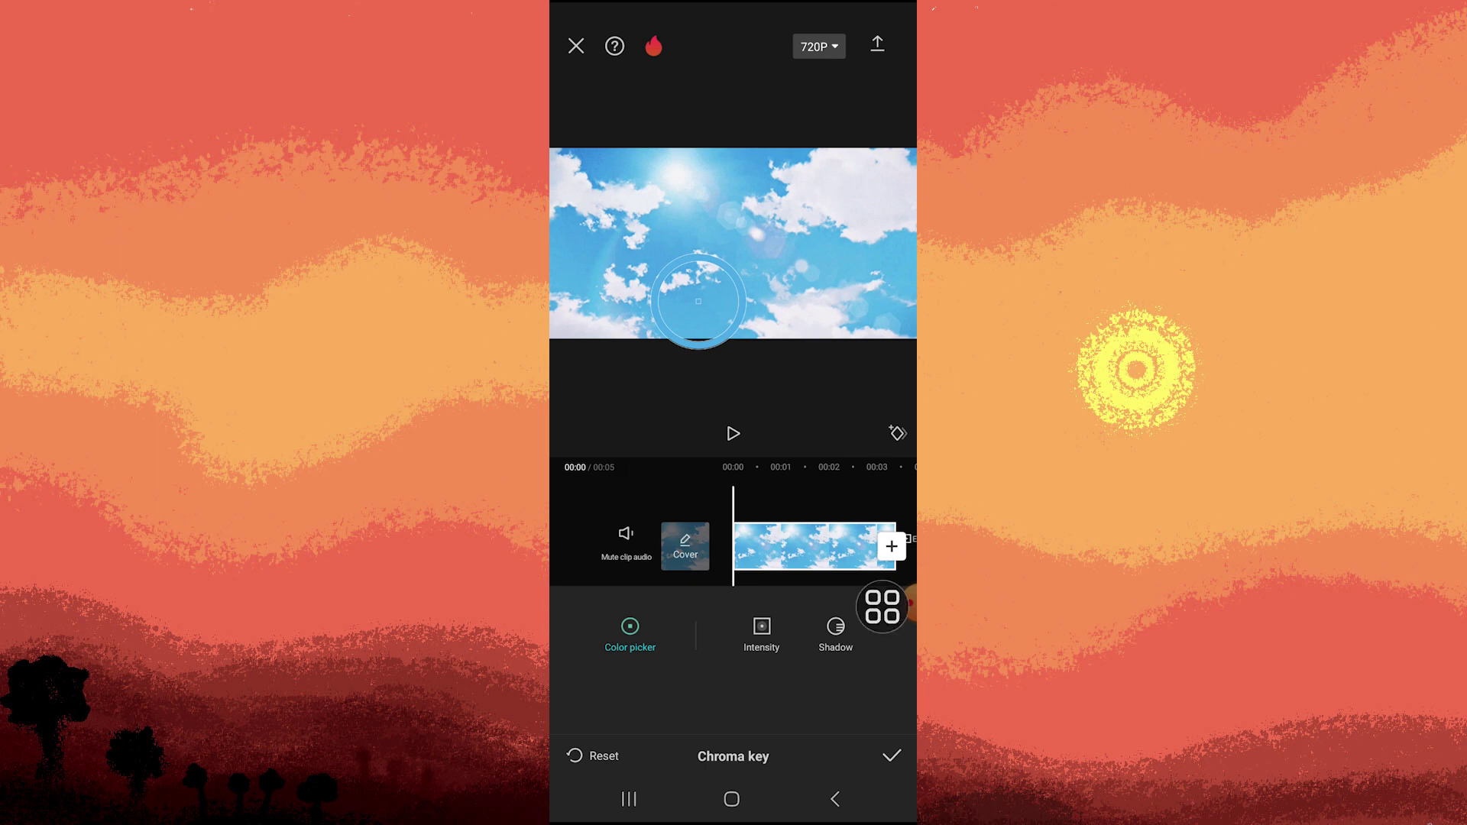
pyautogui.click(761, 631)
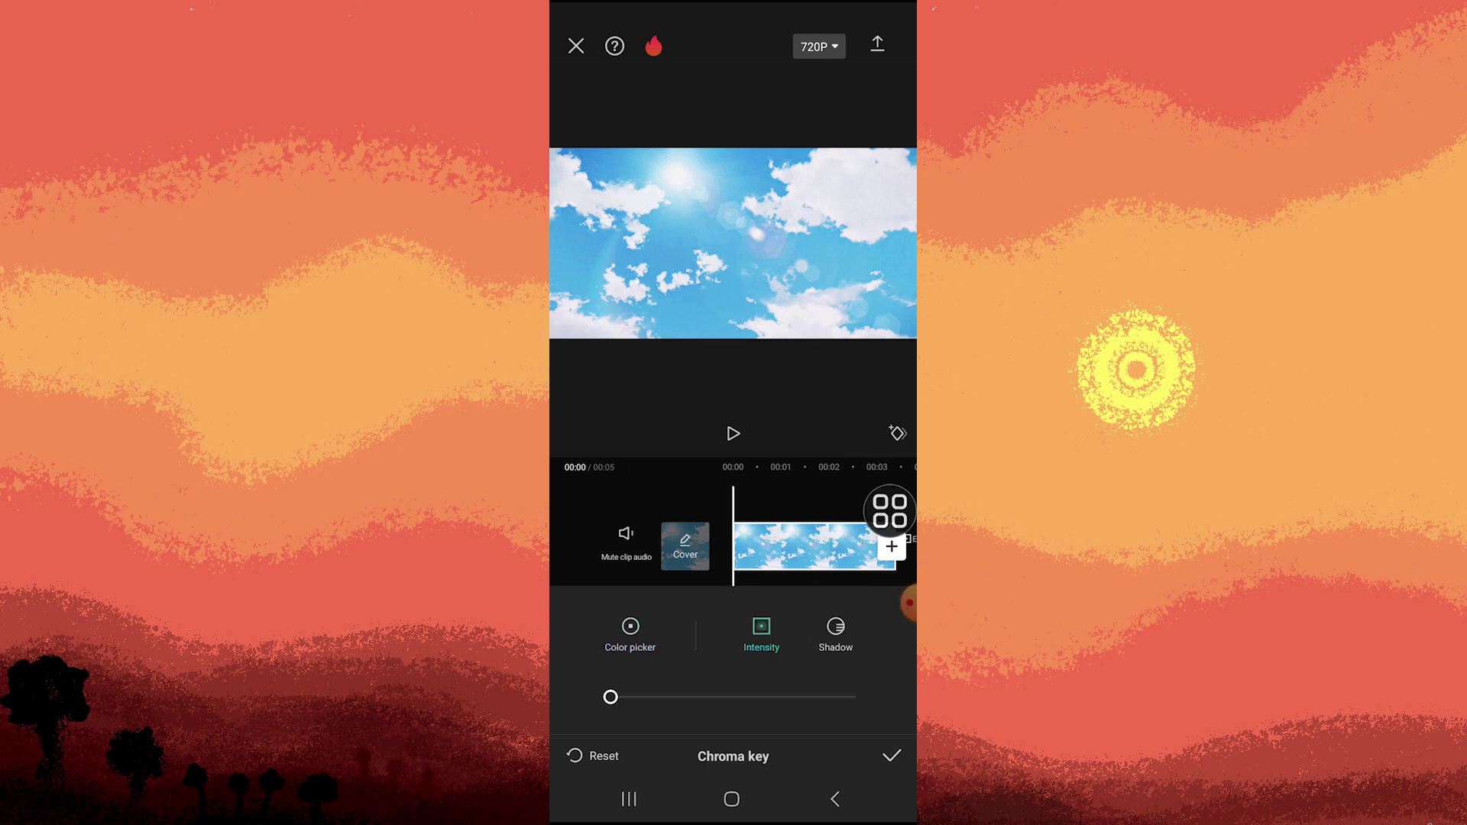
pyautogui.moveTo(611, 697); pyautogui.dragTo(655, 697)
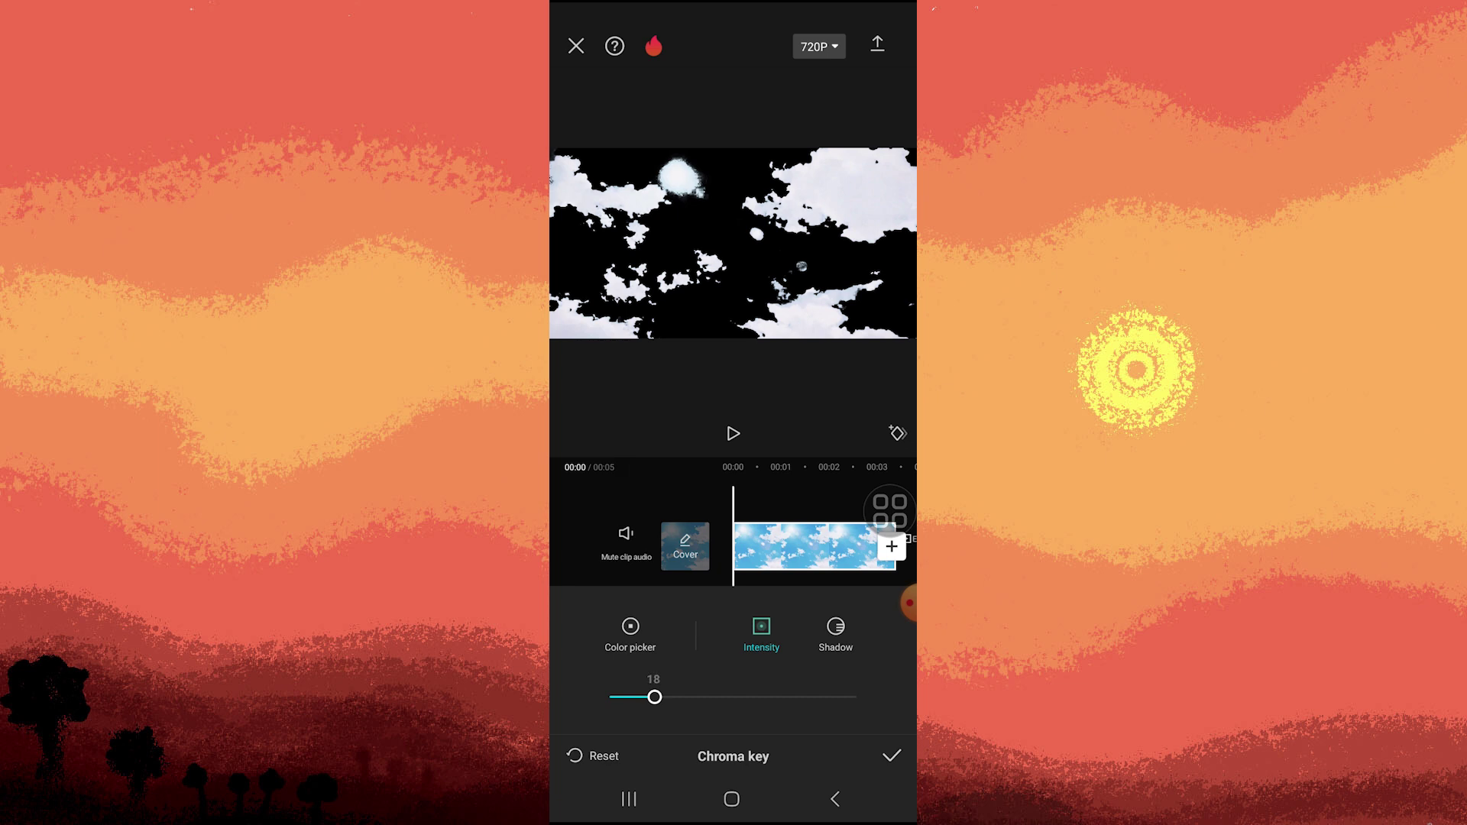
# Raise the chroma key Shadow slider to 17 and confirm the keyed clouds
pyautogui.click(836, 633)
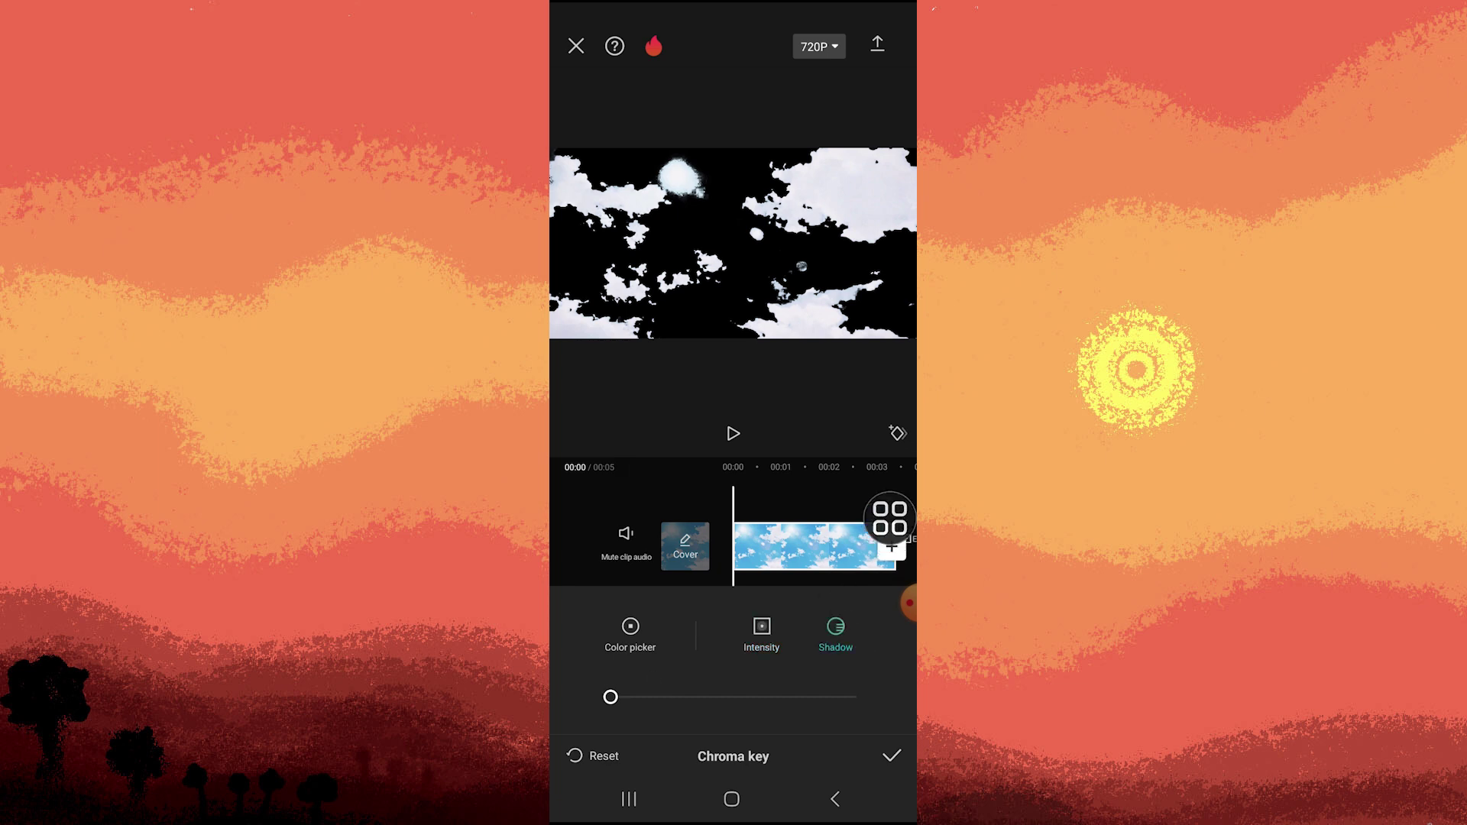
pyautogui.moveTo(611, 697)
pyautogui.mouseDown()
pyautogui.moveTo(699, 697)
pyautogui.moveTo(651, 697)
pyautogui.mouseUp()
pyautogui.moveTo(888, 524)
pyautogui.mouseDown()
pyautogui.moveTo(878, 744)
pyautogui.moveTo(880, 579)
pyautogui.mouseUp()
pyautogui.click(892, 755)
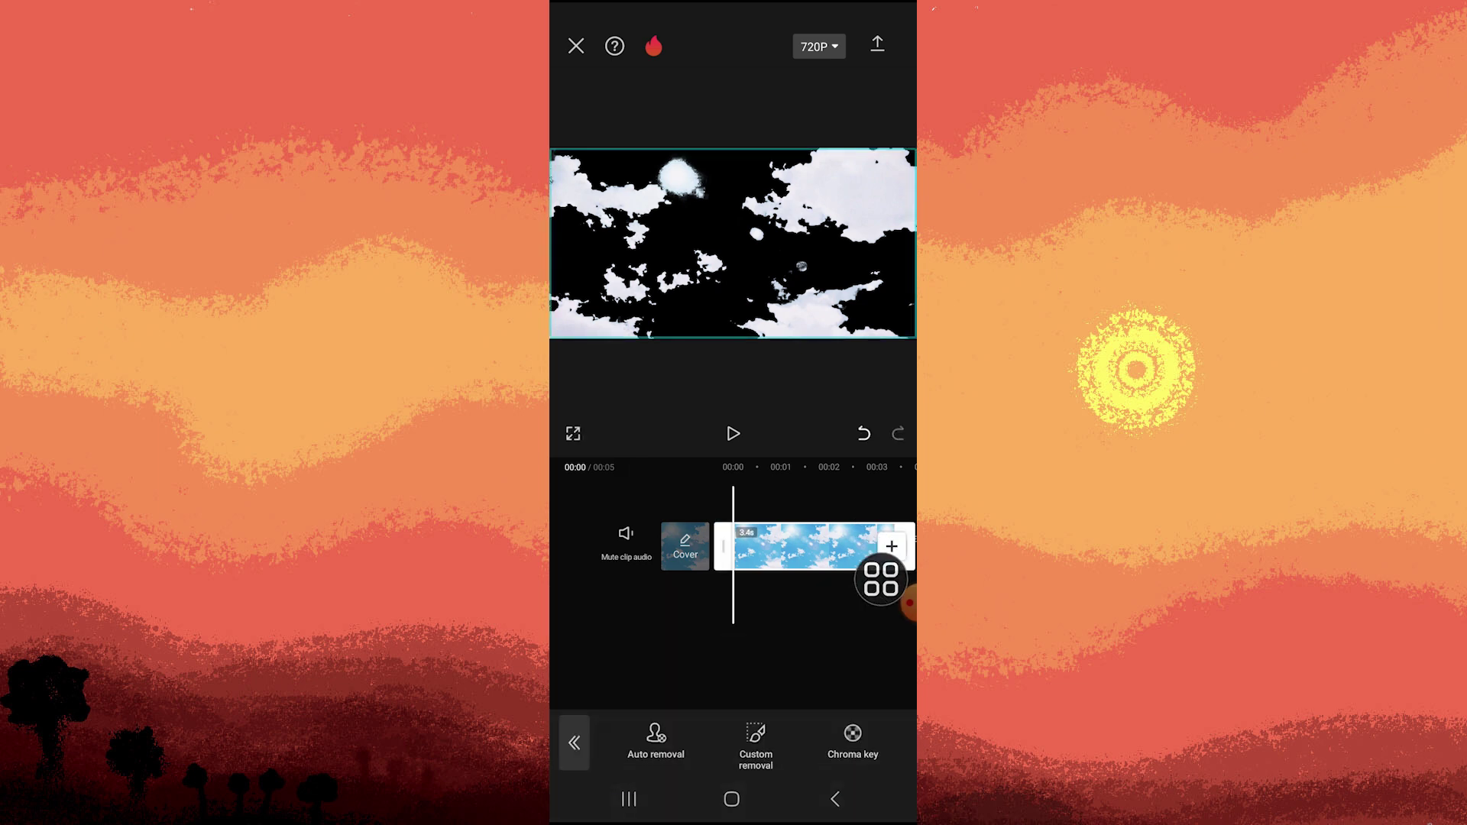
# Deselect the sky clip and open the canvas Background options
pyautogui.click(575, 744)
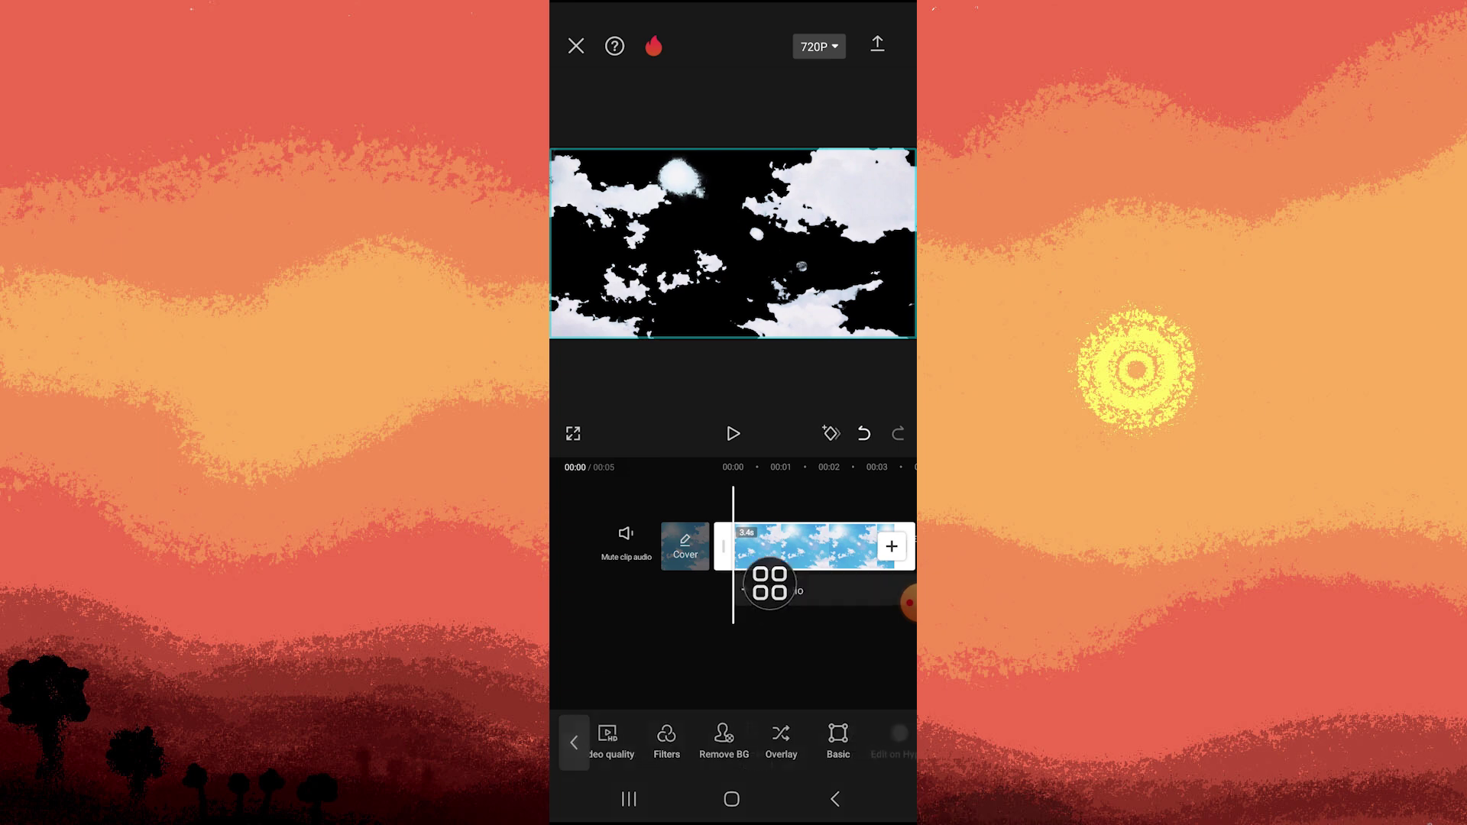
pyautogui.click(575, 743)
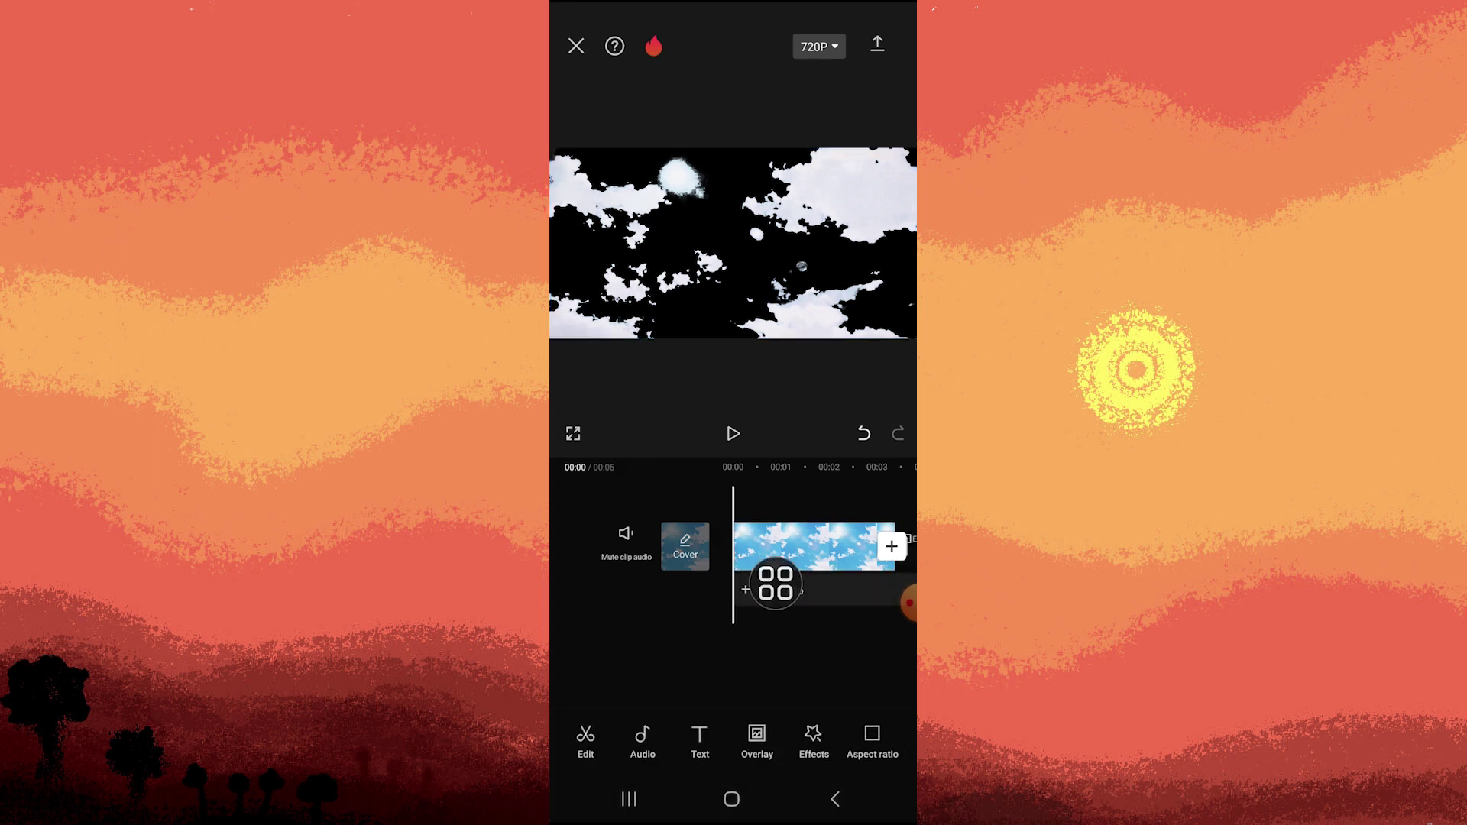
pyautogui.moveTo(848, 743); pyautogui.dragTo(625, 743)
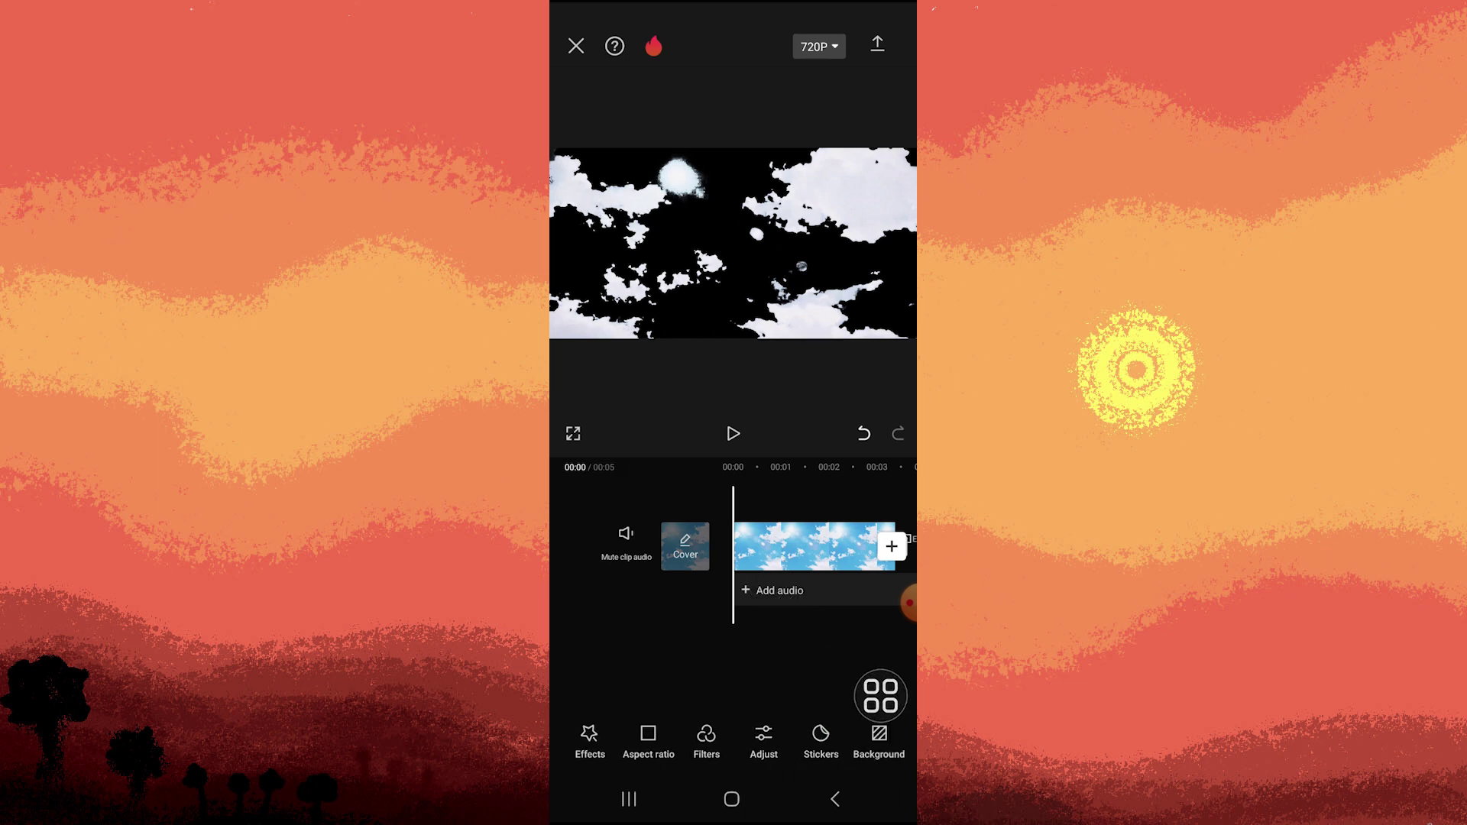
pyautogui.click(879, 742)
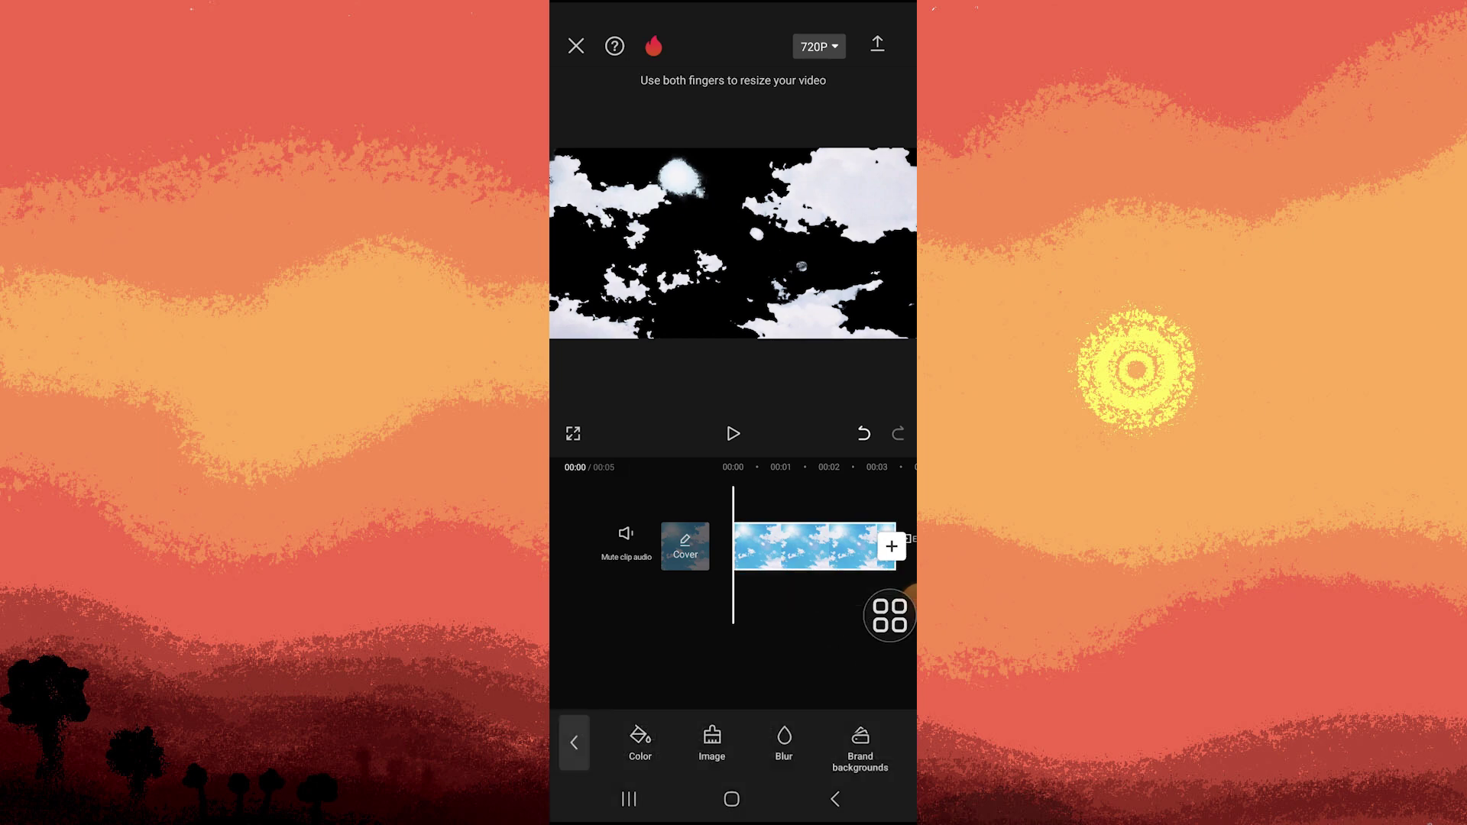
# Choose the orange swatch as the background Color behind the clouds
pyautogui.click(640, 742)
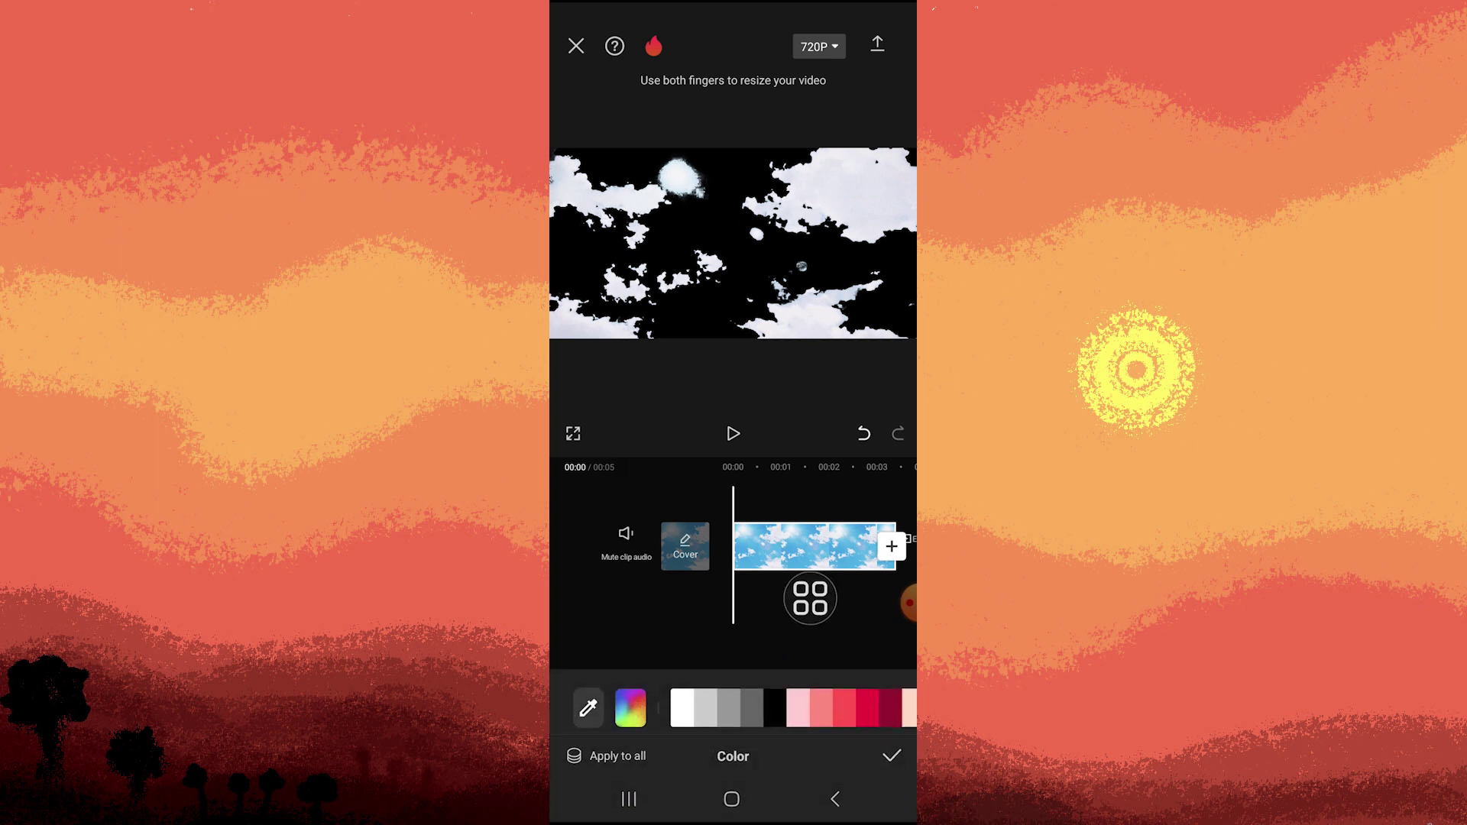
pyautogui.moveTo(848, 708); pyautogui.dragTo(620, 707)
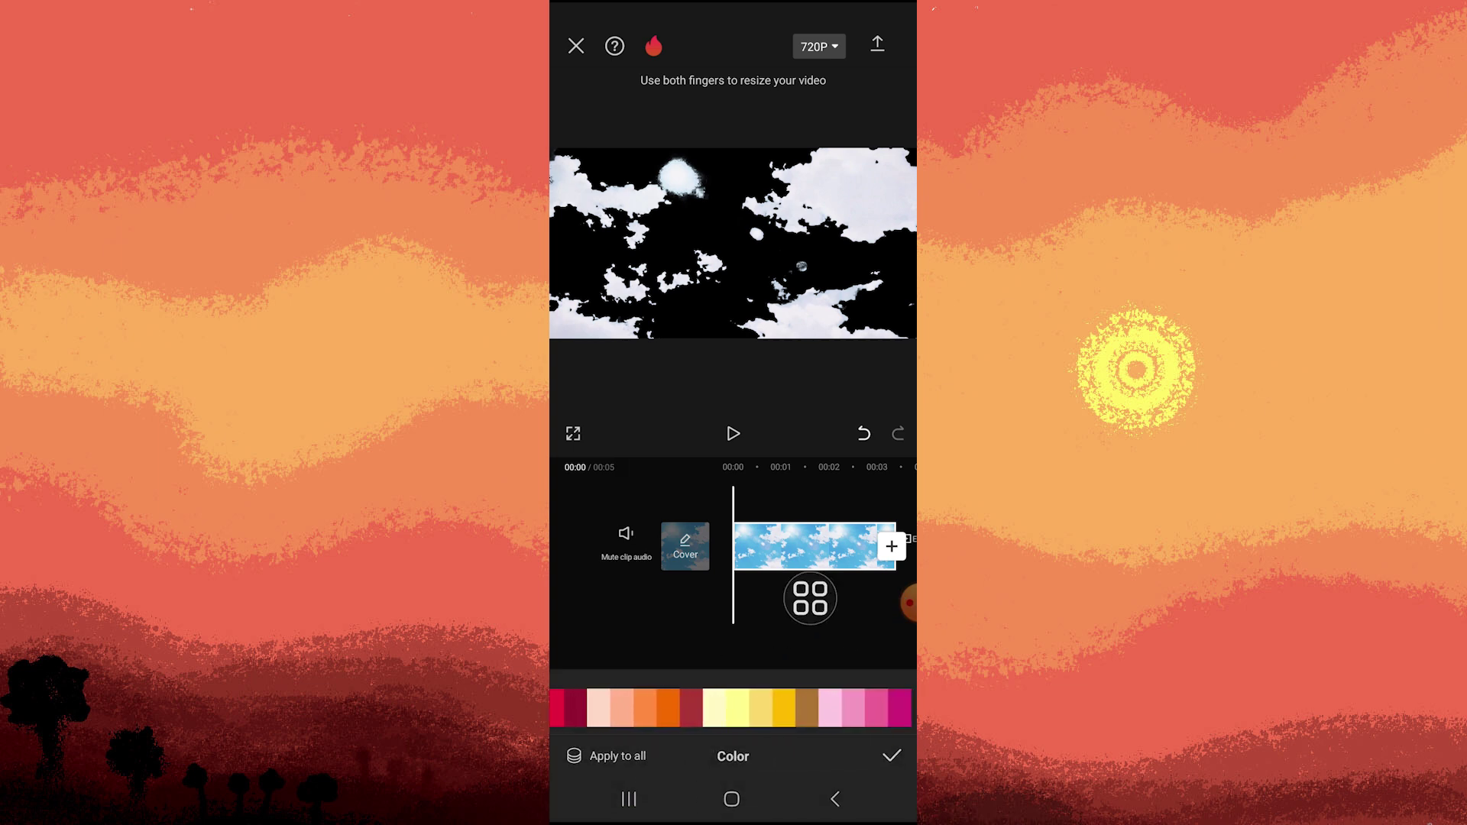
pyautogui.moveTo(810, 599); pyautogui.dragTo(871, 634)
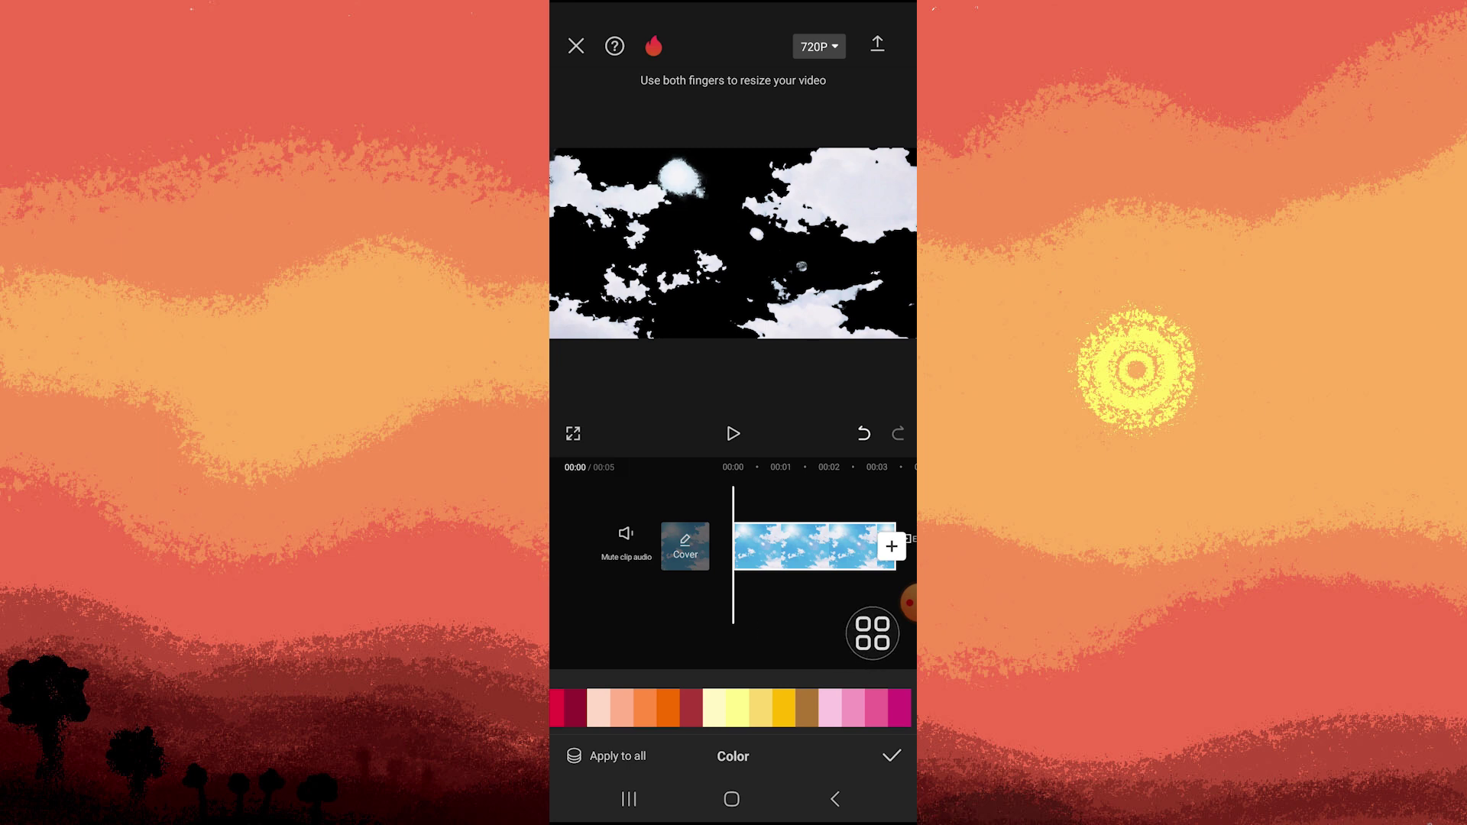
pyautogui.moveTo(872, 634)
pyautogui.mouseDown()
pyautogui.moveTo(753, 647)
pyautogui.moveTo(692, 680)
pyautogui.moveTo(822, 562)
pyautogui.mouseUp()
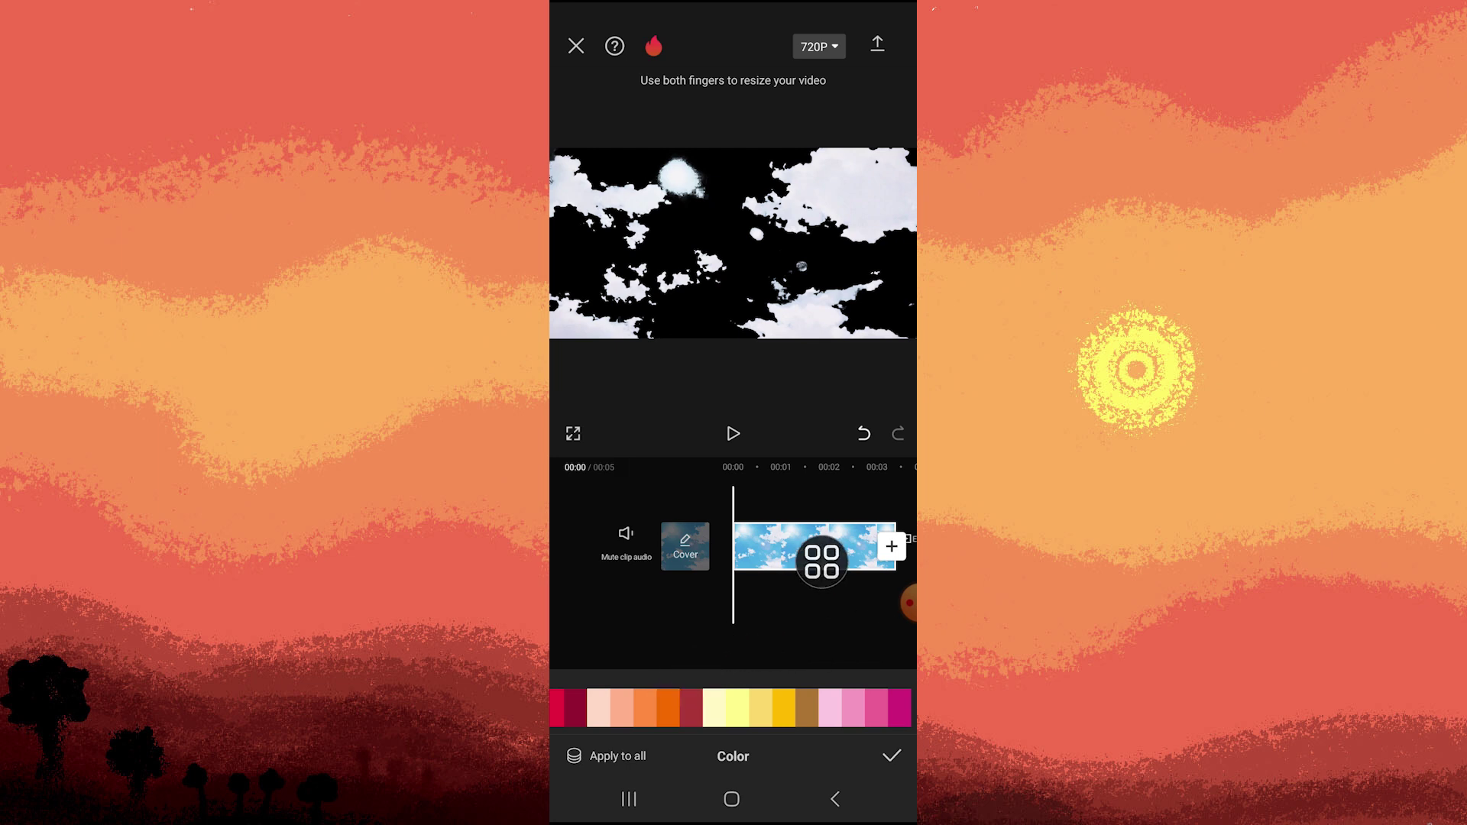
pyautogui.click(668, 707)
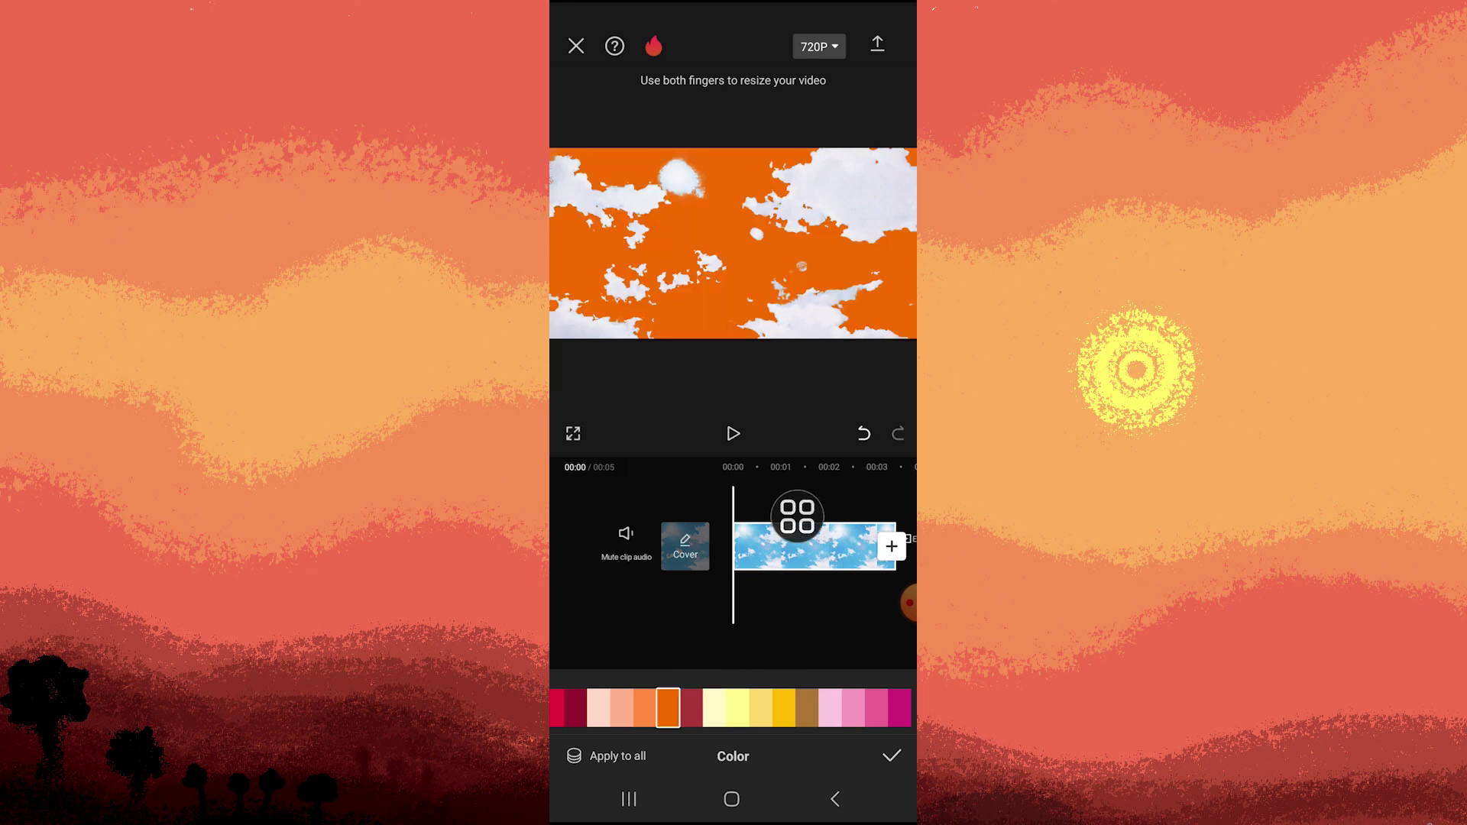
# Play the preview to watch the white clouds move over the orange background
pyautogui.click(734, 434)
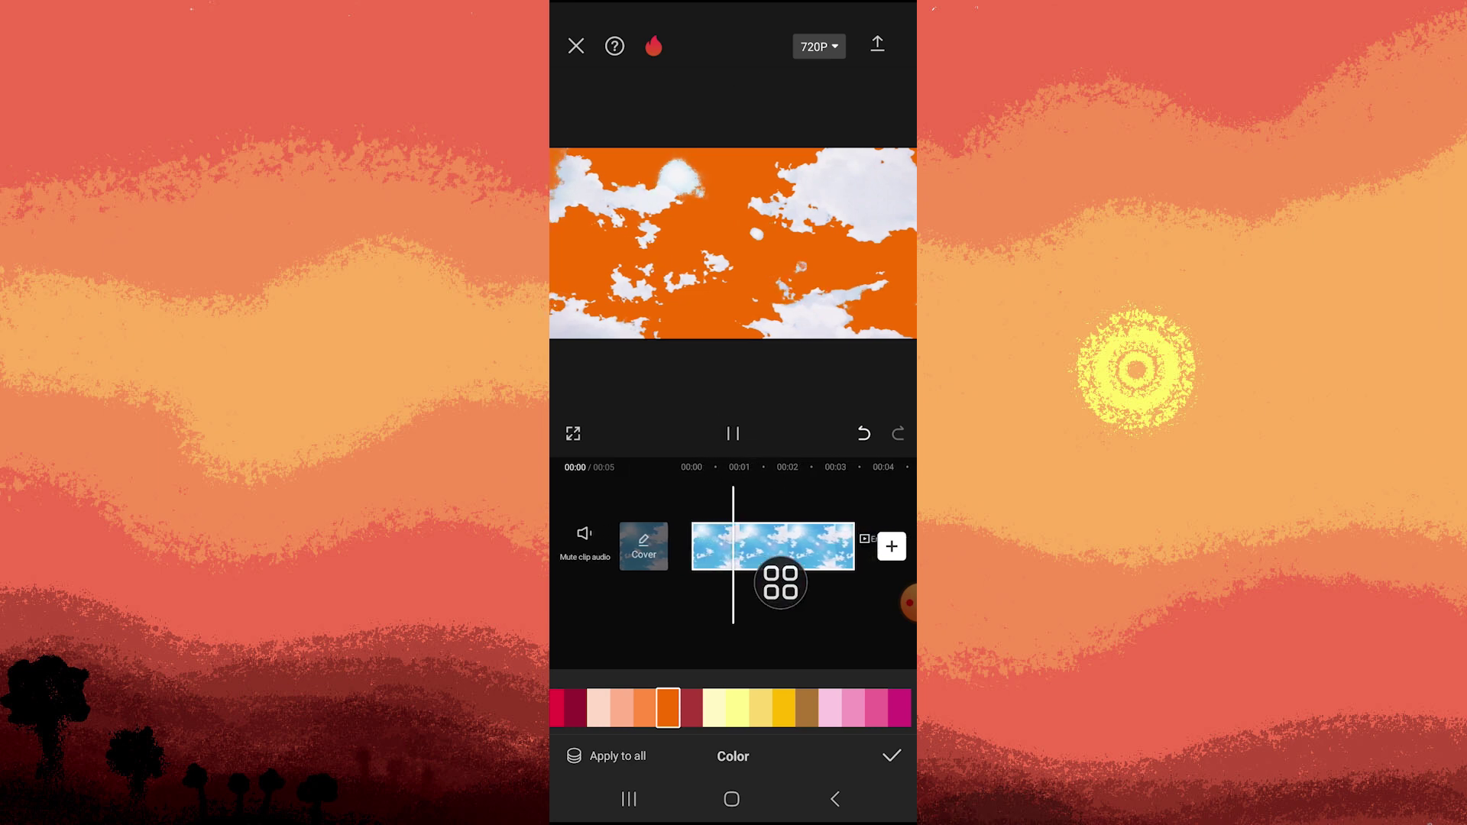